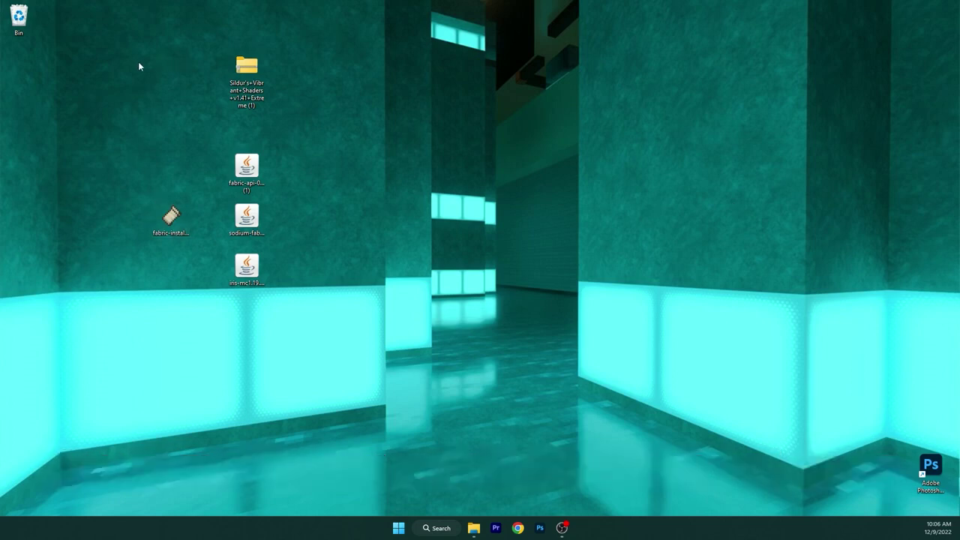
drag(138, 62, 360, 321)
click(360, 321)
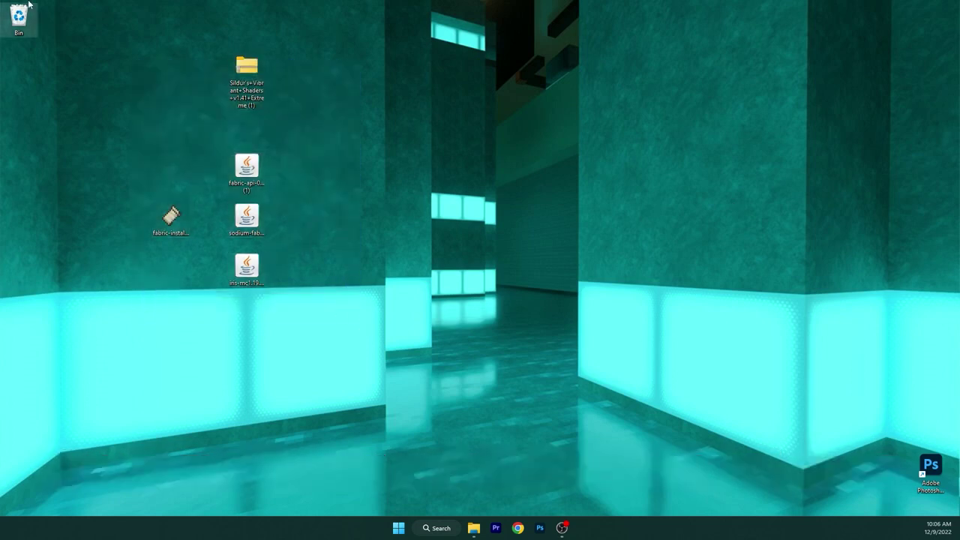
drag(184, 41, 291, 115)
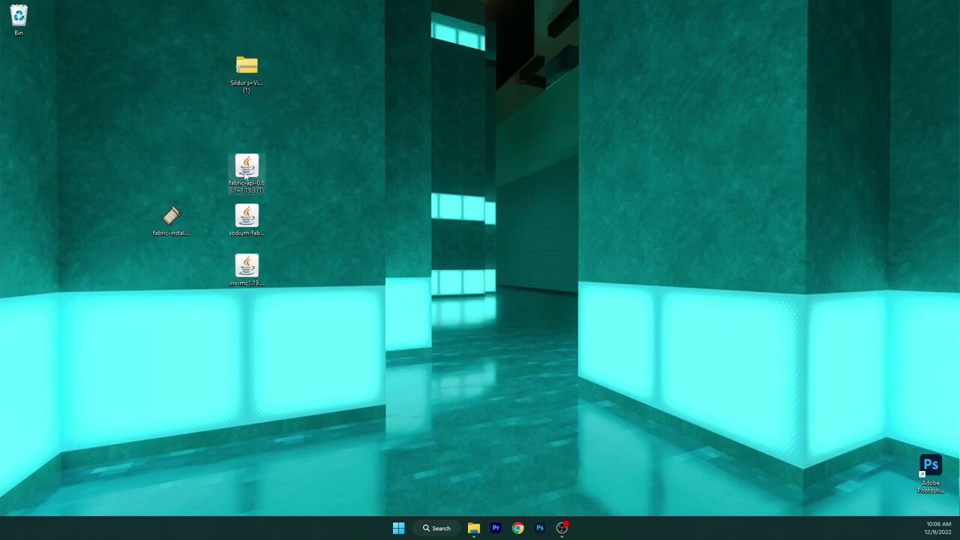
click(247, 217)
click(251, 266)
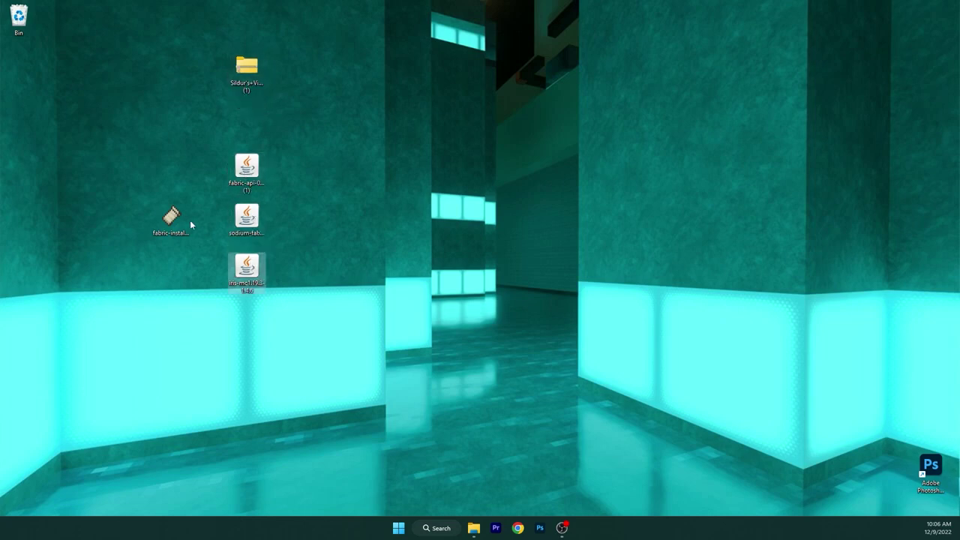
click(172, 218)
click(322, 196)
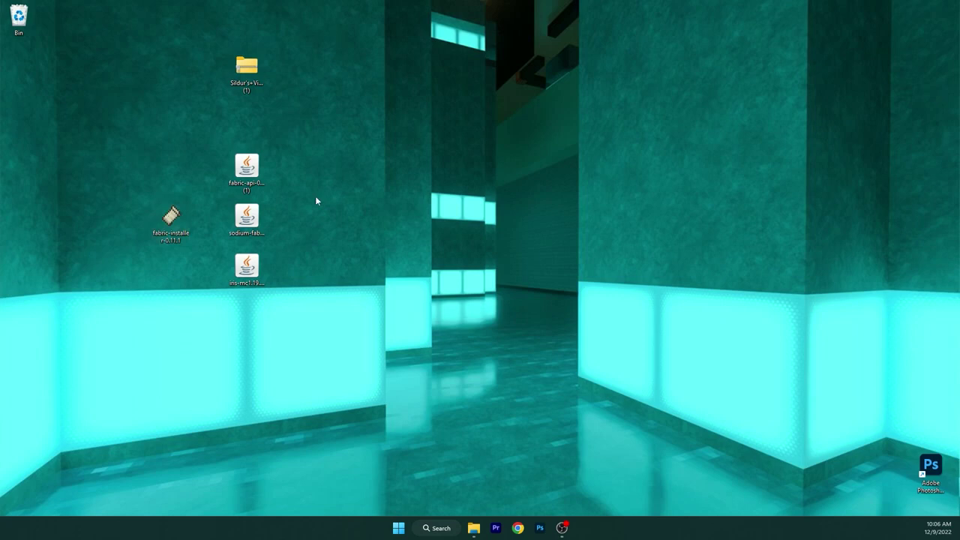
click(242, 274)
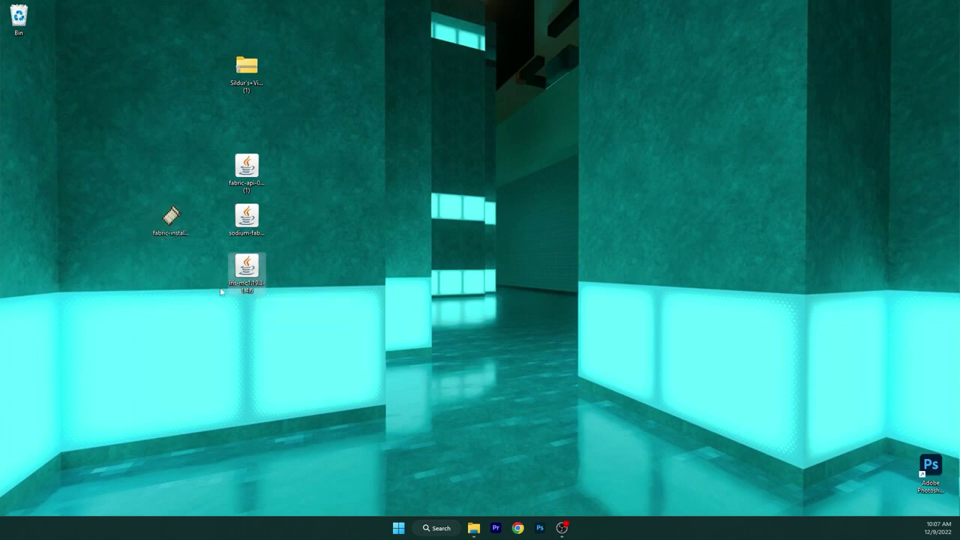
click(308, 291)
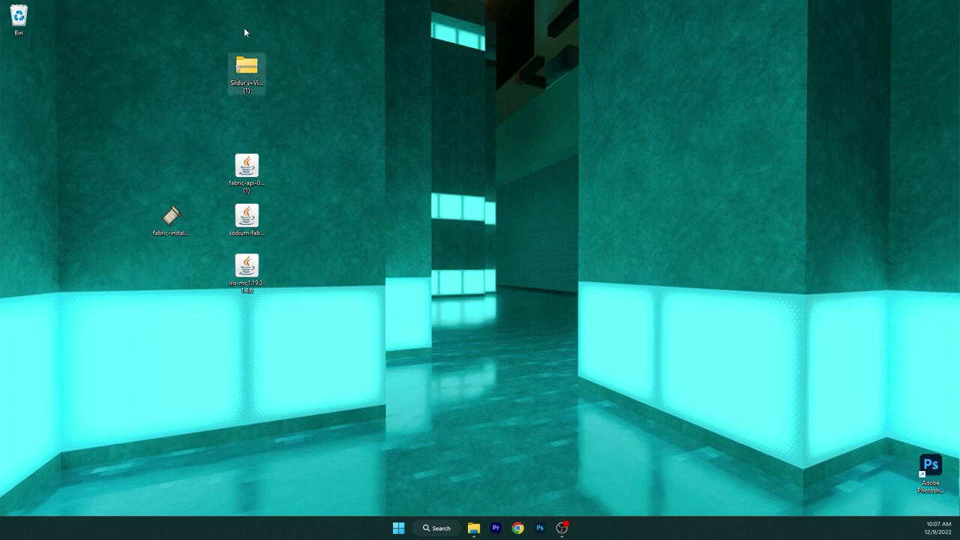
drag(134, 80, 329, 274)
click(329, 274)
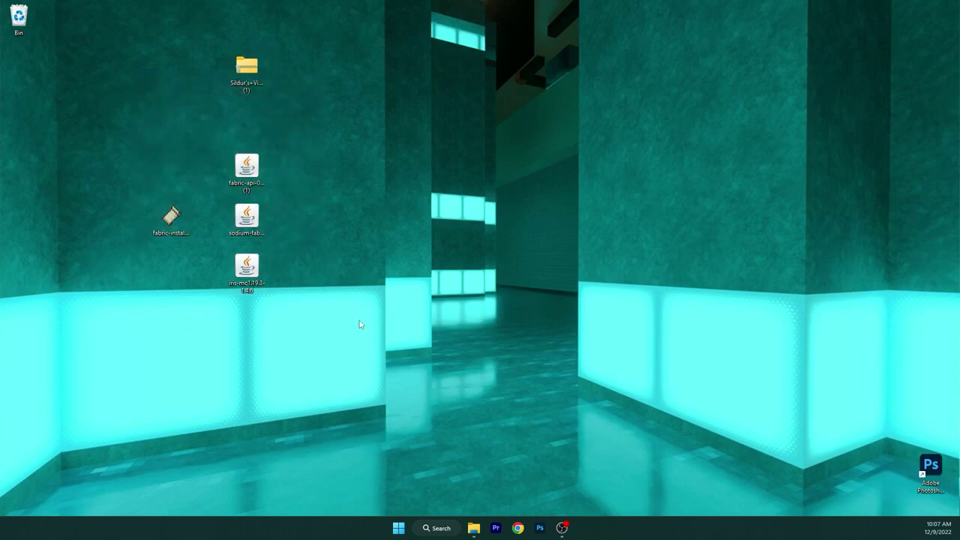
Search Windows for %appdata%, open the Roaming folder and go into its .minecraft folder.
click(435, 529)
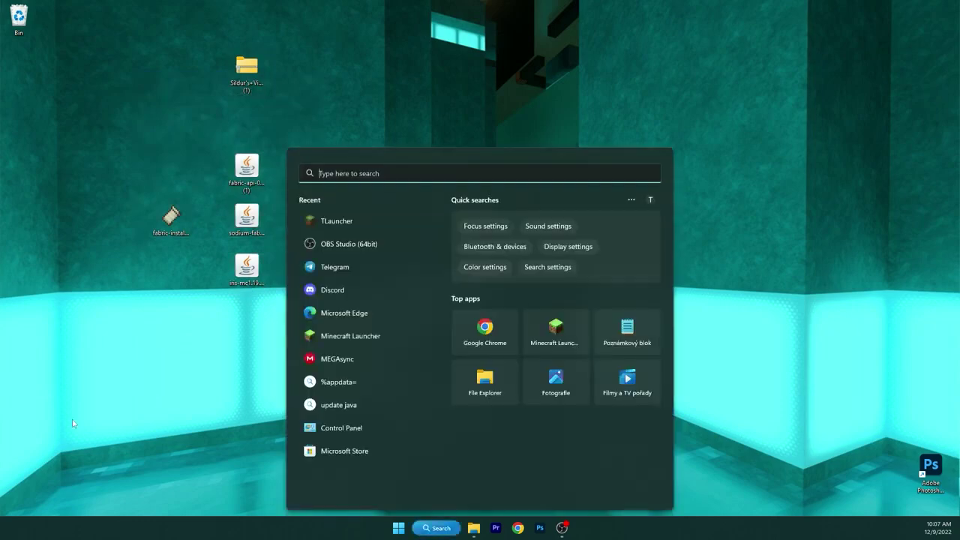
text(%appdata%)
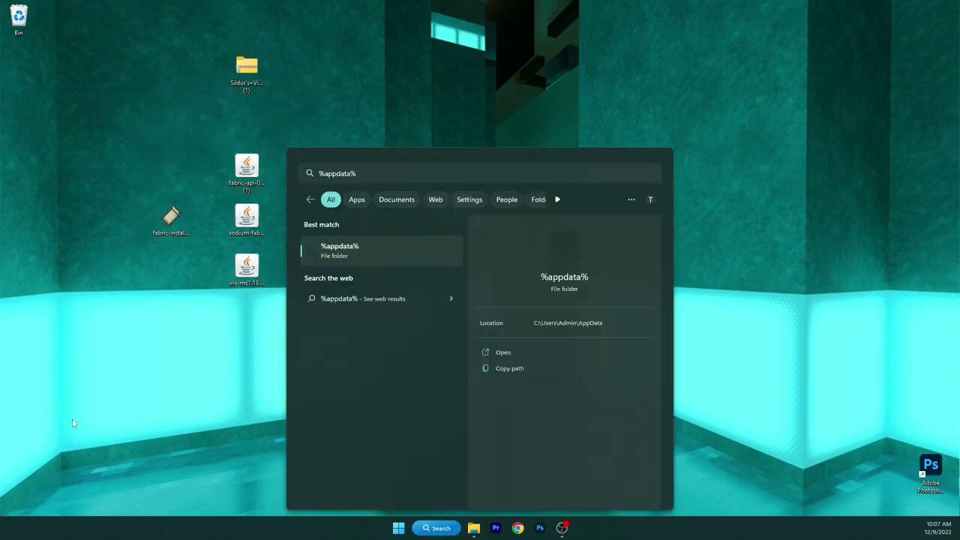
key(Return)
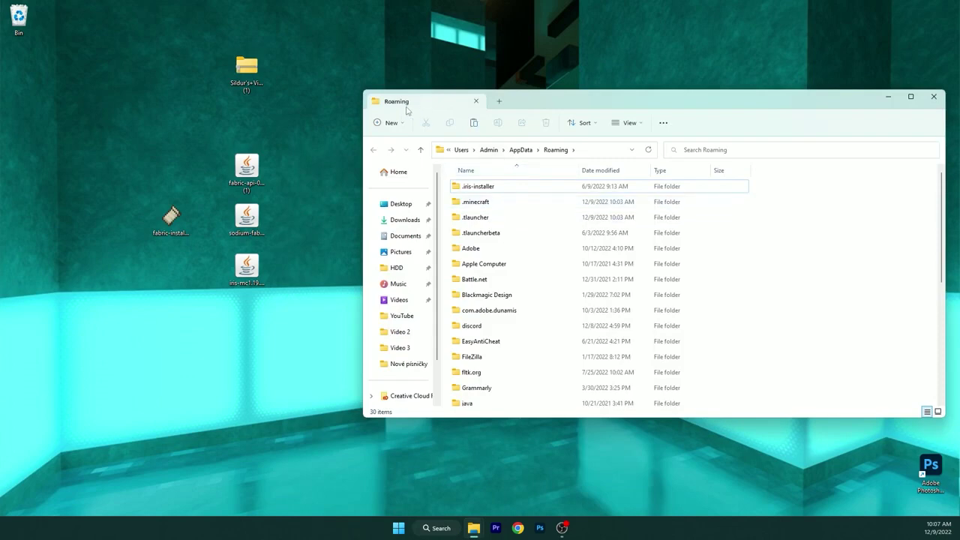
click(478, 207)
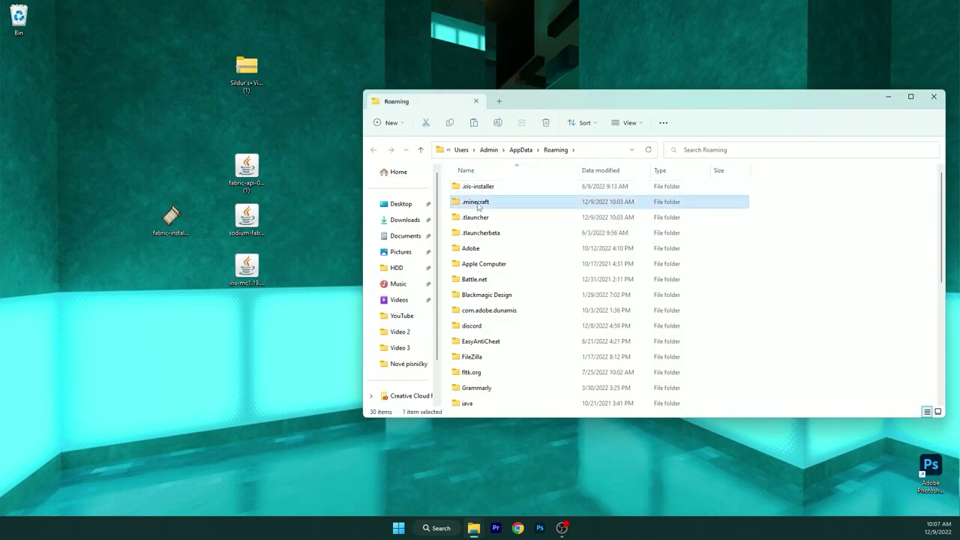
double_click(478, 207)
Move the Fabric API, Sodium and Iris jar files from the desktop into the mods folder of .minecraft.
scroll(483, 308, down, 2)
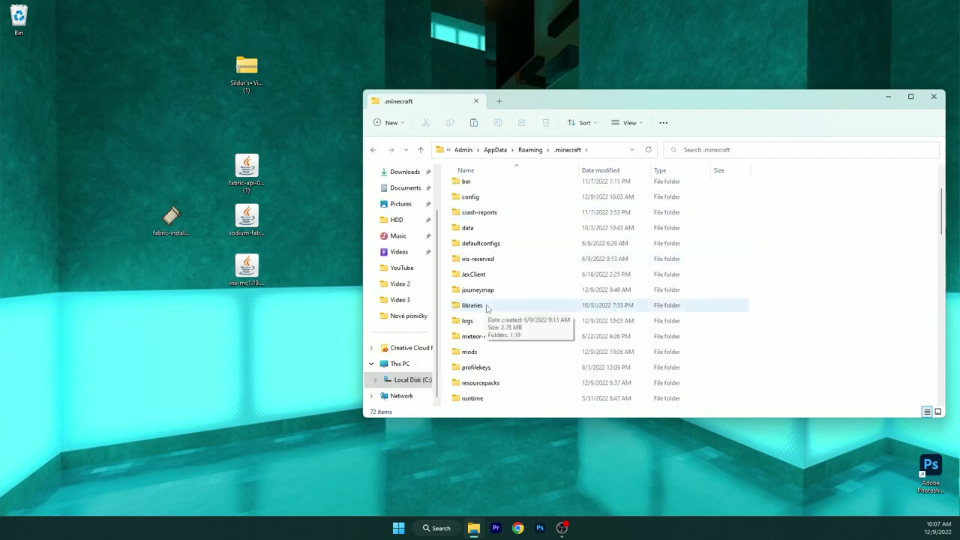
double_click(470, 352)
drag(276, 304, 551, 240)
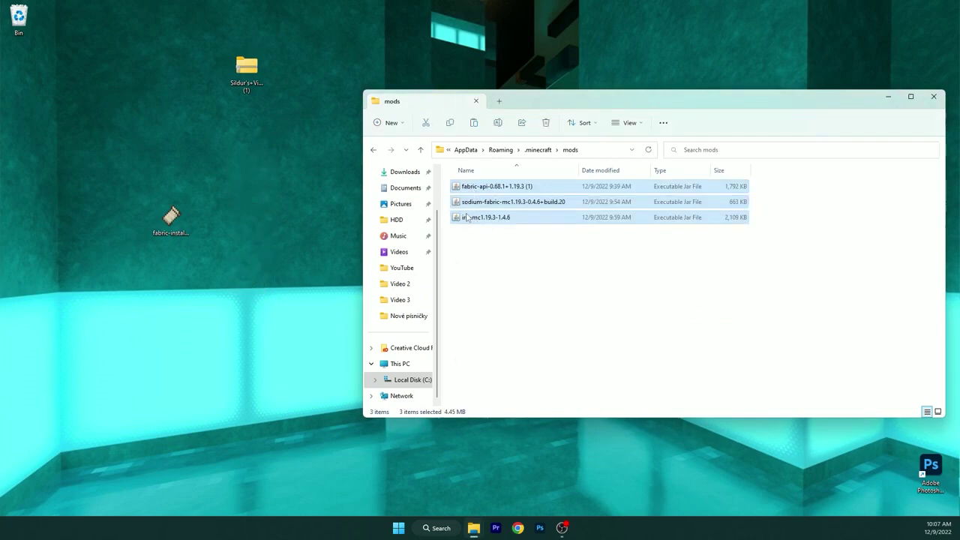
click(501, 246)
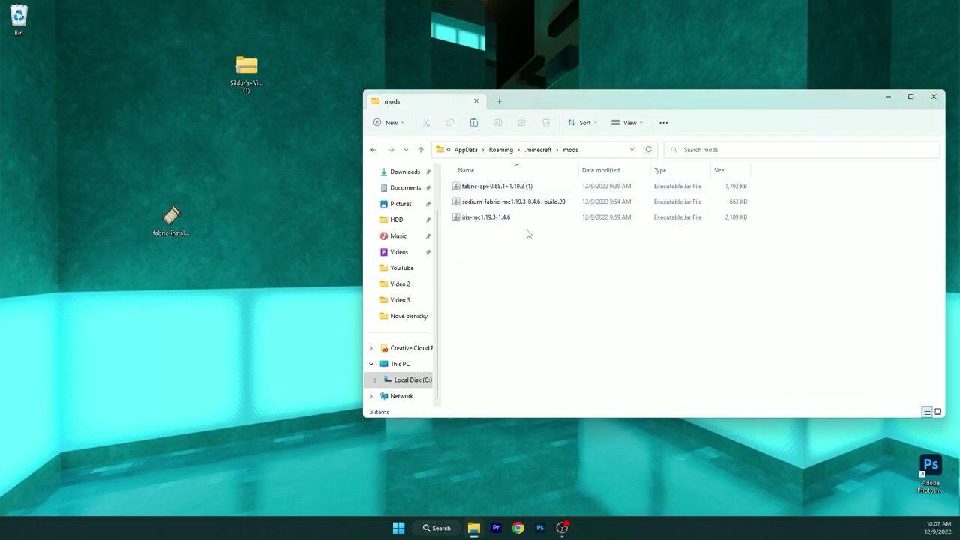
Return to .minecraft and move the Sildur's Vibrant Shaders v1.41 Extreme zip from the desktop into the shaderpacks folder.
click(377, 154)
scroll(507, 266, down, 3)
click(485, 321)
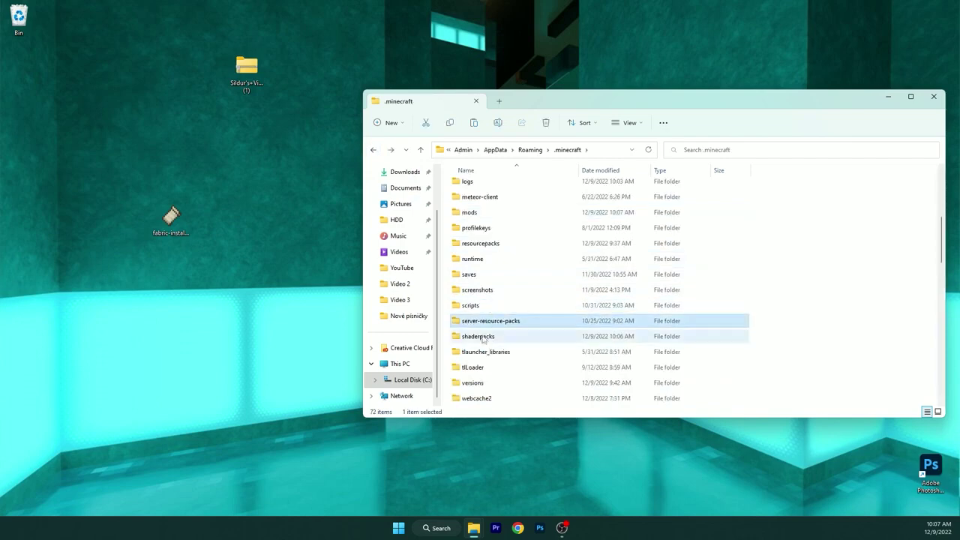
double_click(484, 337)
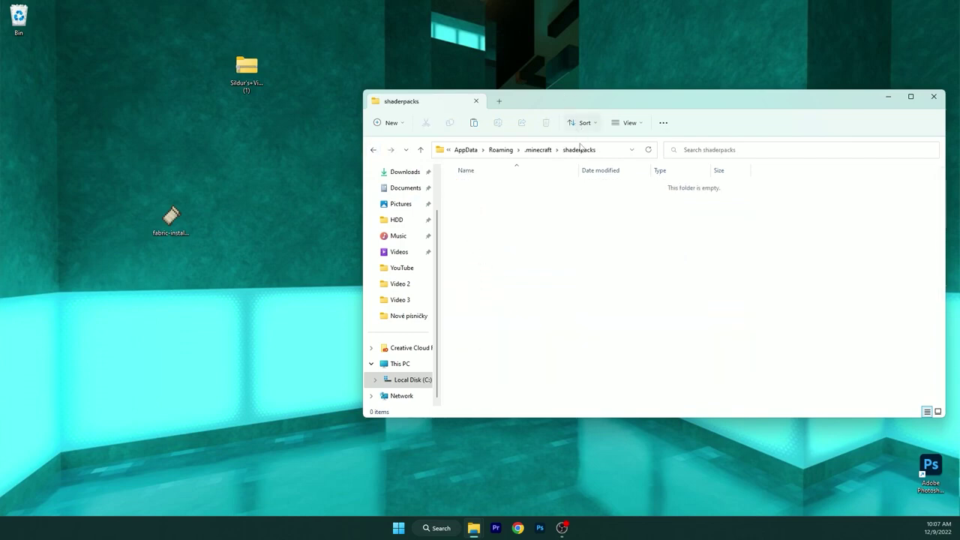
drag(246, 75, 497, 201)
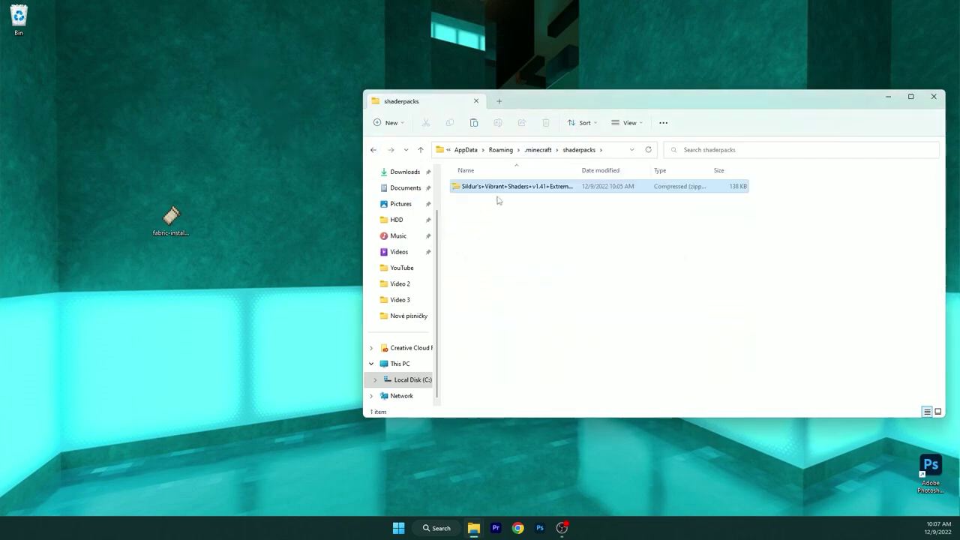
Go back to .minecraft and open its versions folder.
click(374, 150)
scroll(493, 304, down, 3)
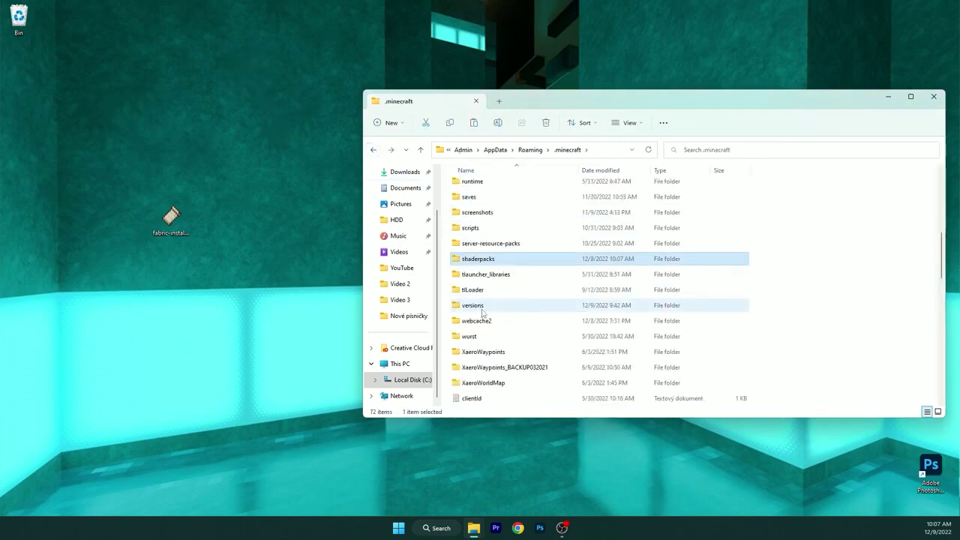
double_click(480, 308)
Run the Fabric installer from the desktop, install loader 0.14.11 for Minecraft 1.19.3 and close the installer.
click(172, 218)
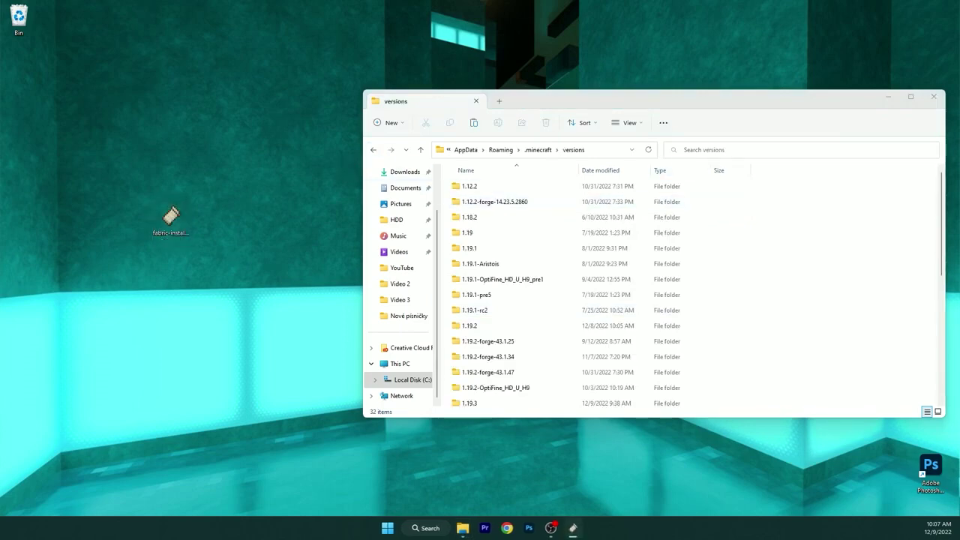
drag(236, 172, 157, 166)
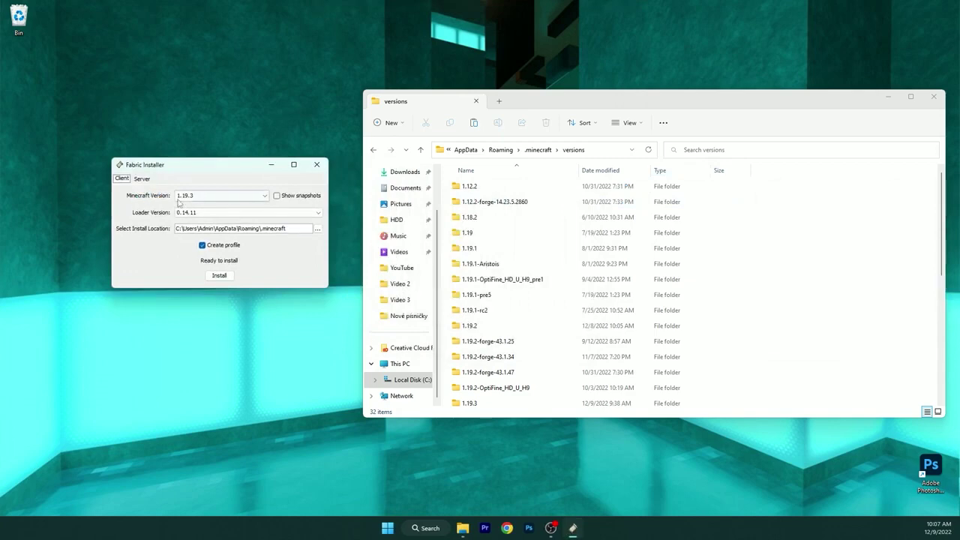
click(219, 277)
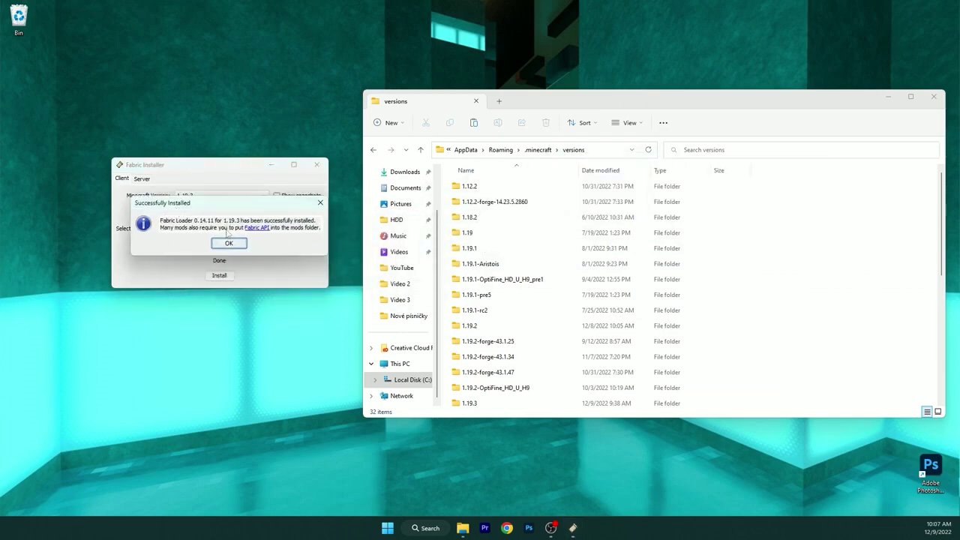
click(231, 242)
click(317, 165)
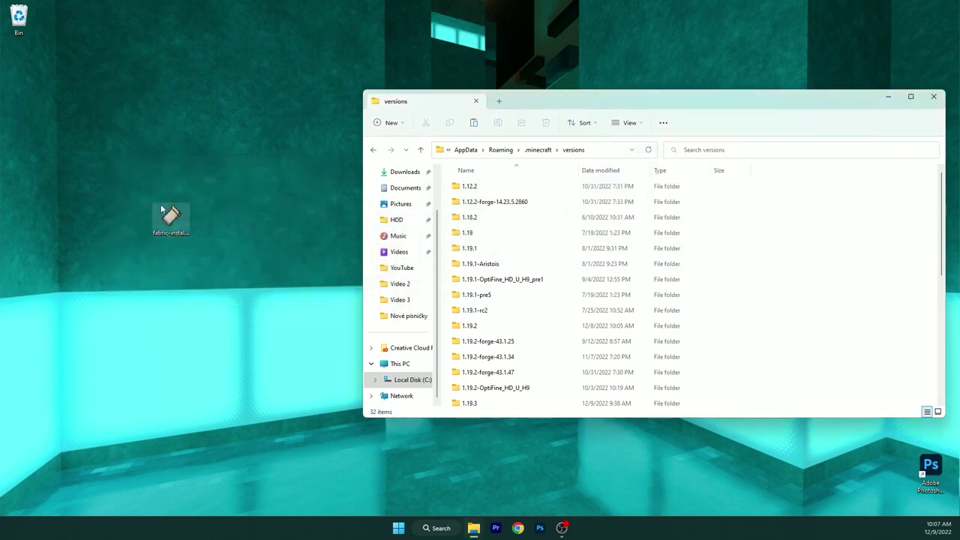
Discard the Fabric installer file from the desktop, check the end of the versions list and close the folder window.
drag(171, 217, 18, 11)
scroll(692, 347, down, 6)
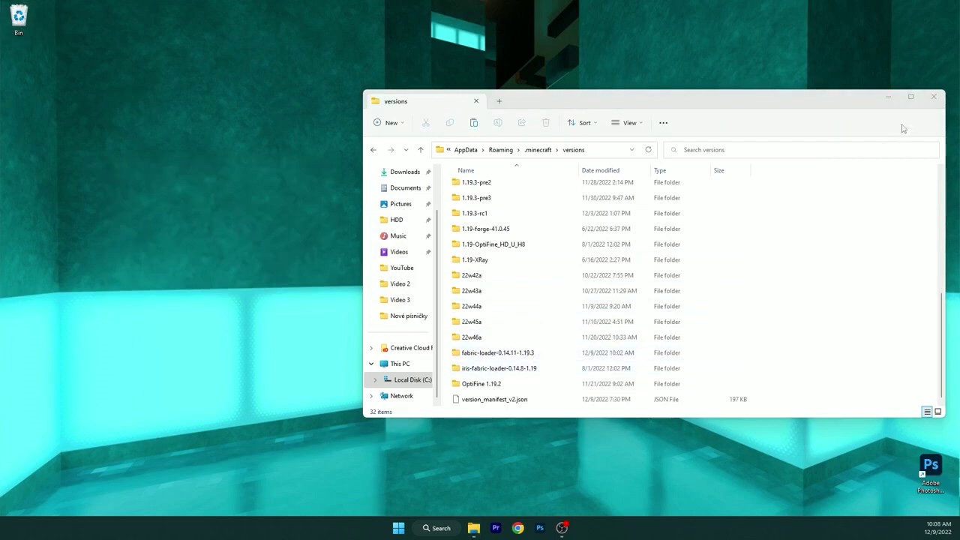
click(934, 96)
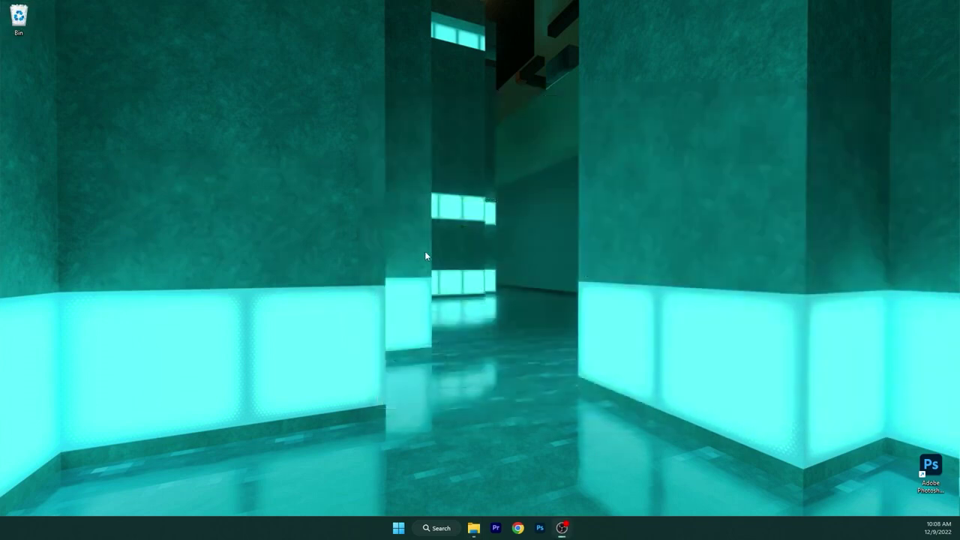
Find TLauncher through the Windows search and launch it.
click(442, 525)
text(%a)
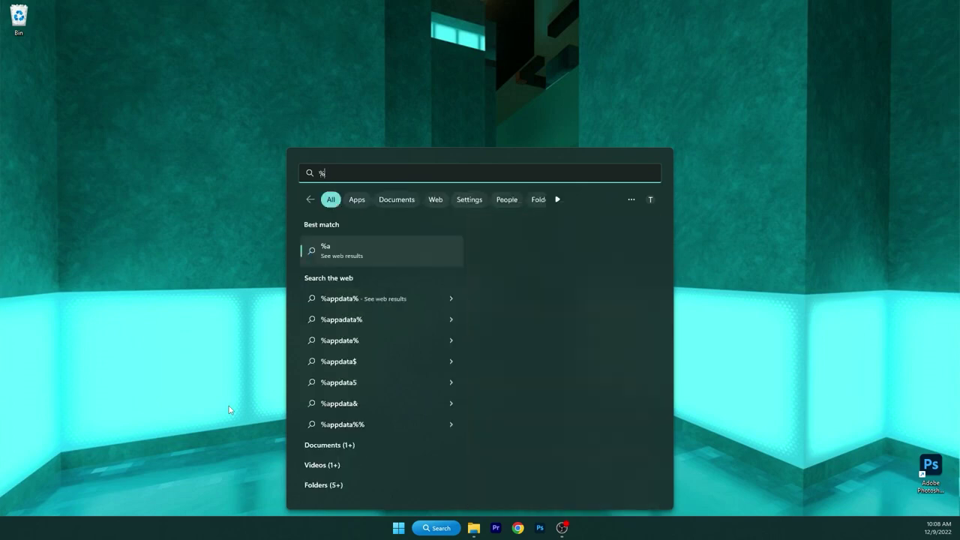
key(BackSpace)
key(BackSpace)
text(TLauncher)
key(Return)
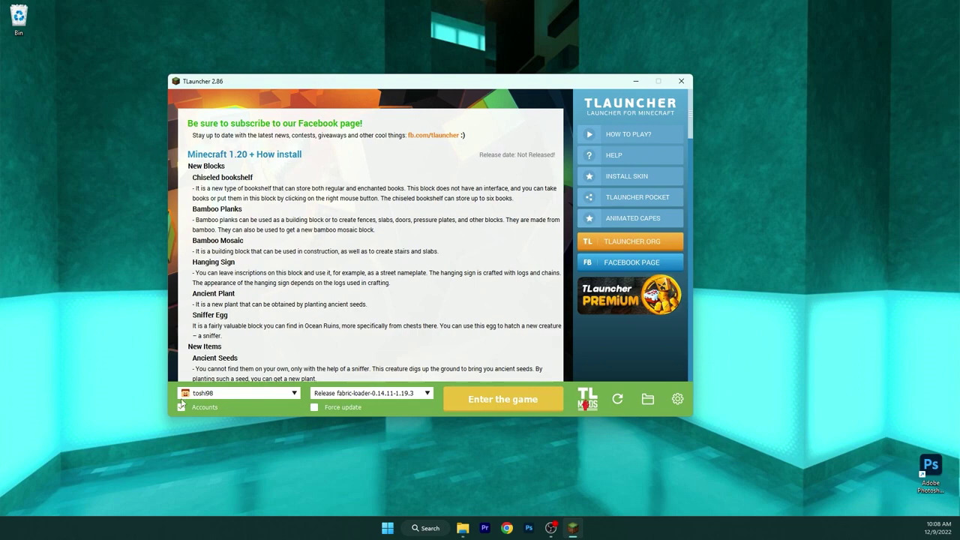
Start adding a new account with TLauncher.org authorization, fill in the account password and leave the account settings without saving.
click(210, 393)
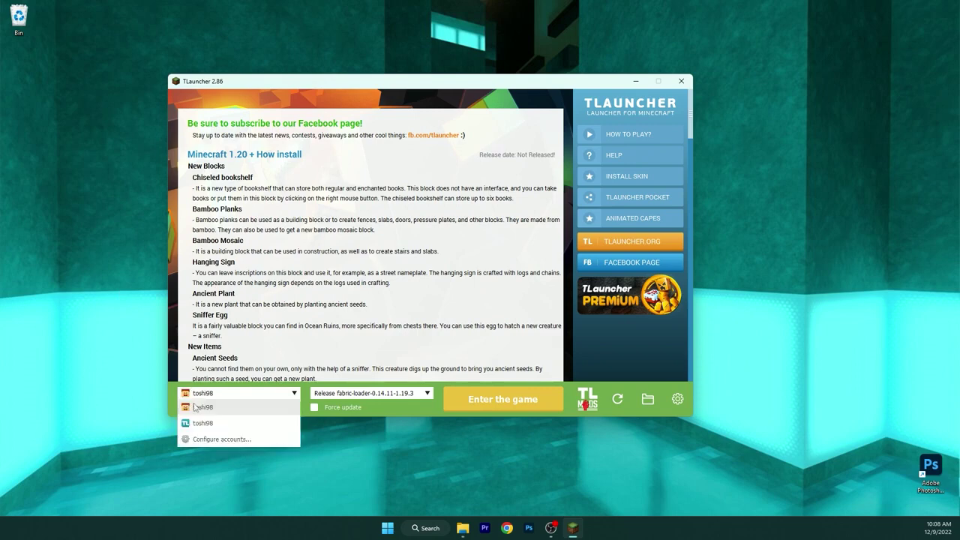
click(213, 439)
click(457, 289)
click(363, 191)
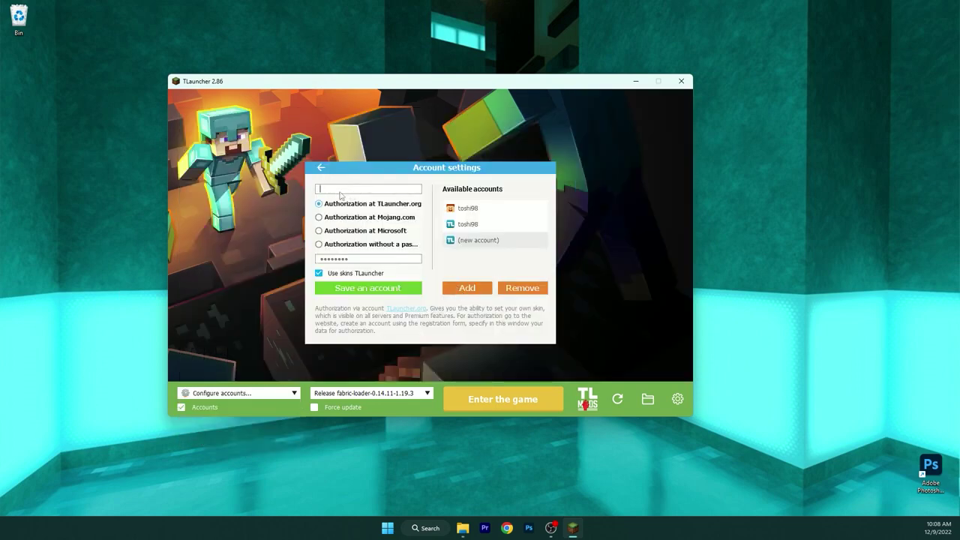
click(337, 260)
key(ctrl+v)
mouse_move(387, 308)
mouse_down()
mouse_move(427, 308)
mouse_move(379, 308)
mouse_up()
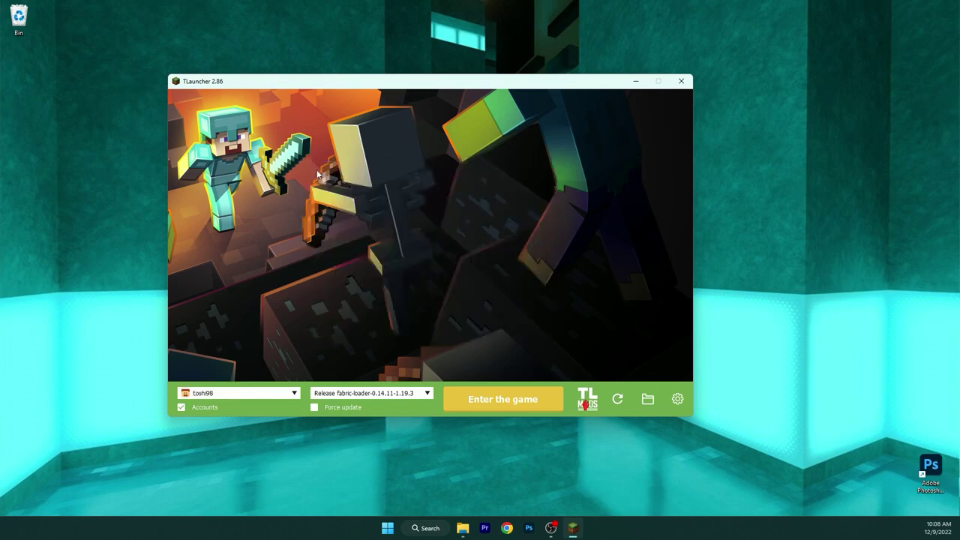
click(321, 167)
Start the game with the version Release fabric-loader-0.14.11-1.19.3 and maximize the Minecraft window.
click(331, 400)
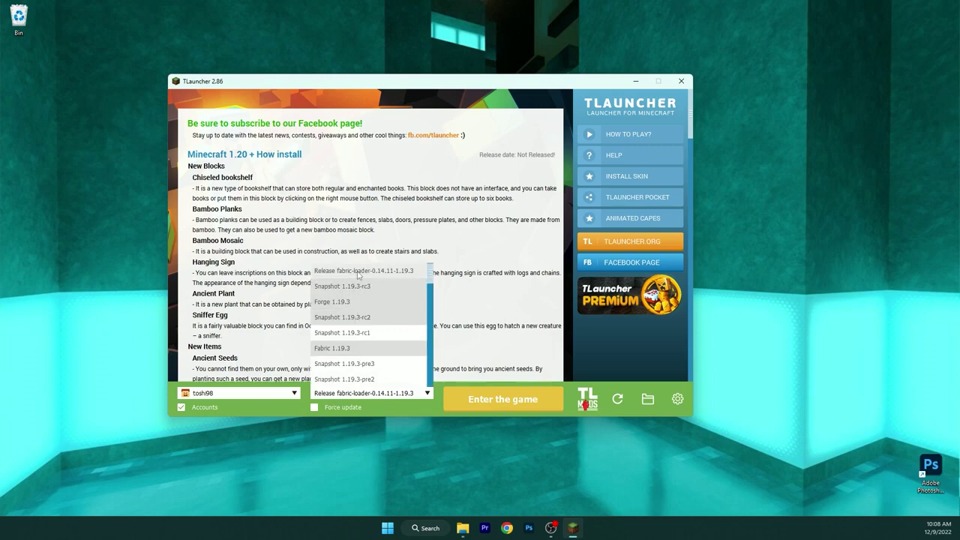
click(358, 273)
click(457, 400)
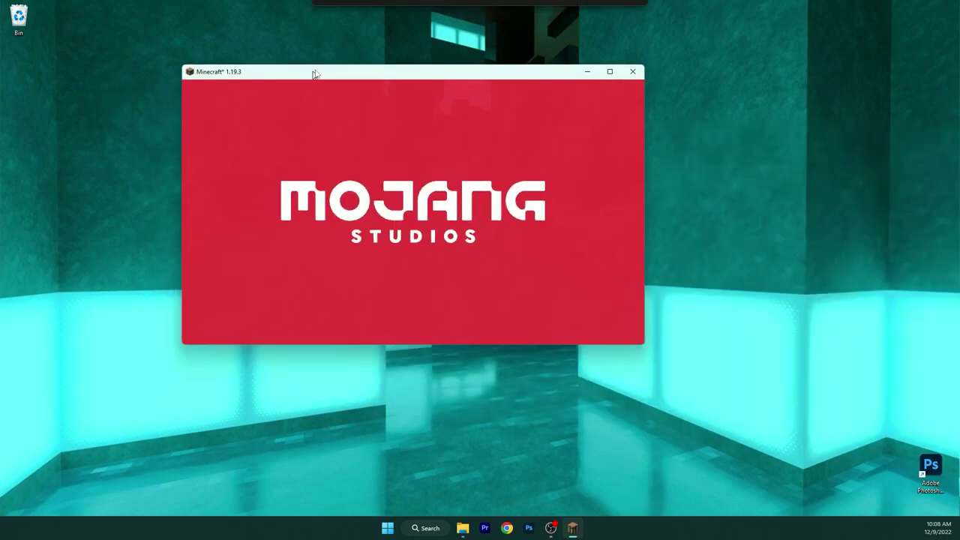
drag(315, 75, 349, 2)
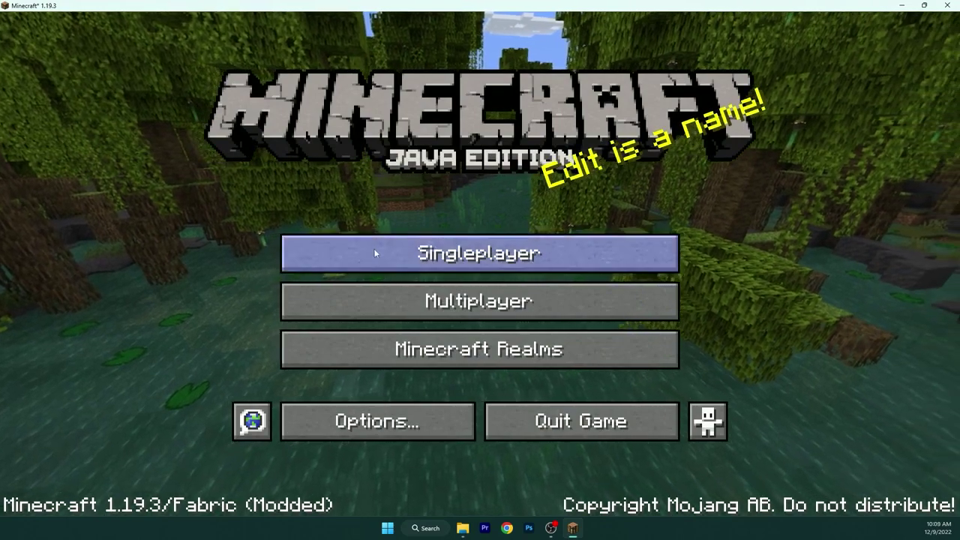
Load the singleplayer world Sherlock and step backwards in it to view the surroundings.
click(372, 249)
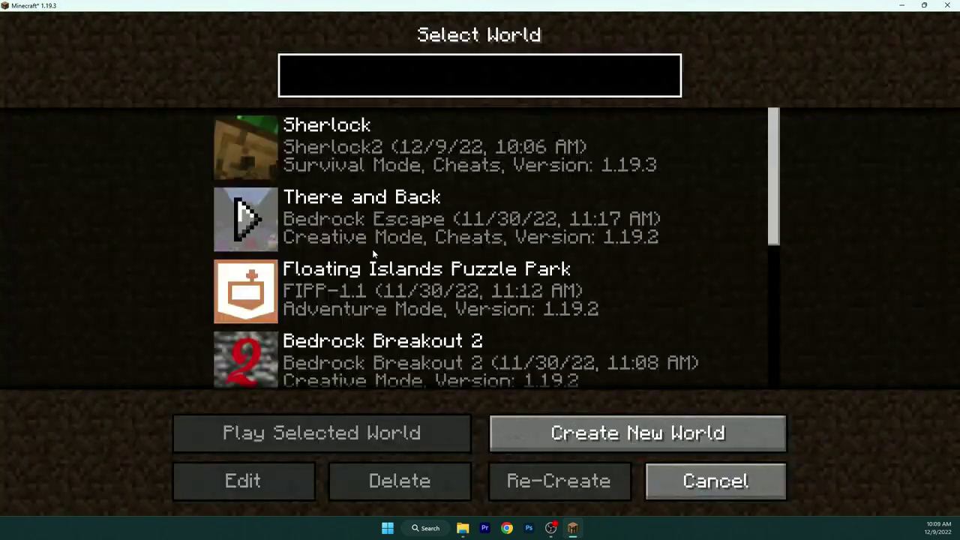
double_click(351, 132)
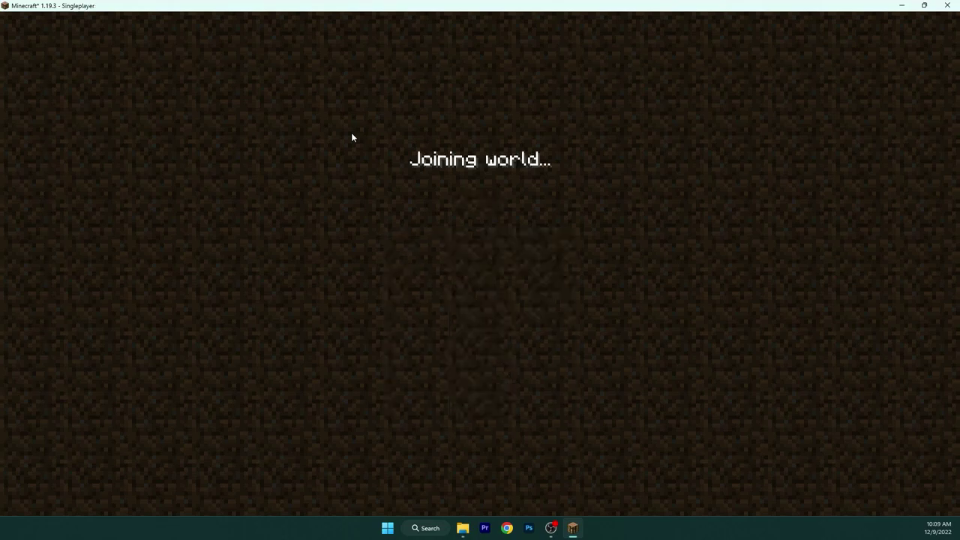
key(s)
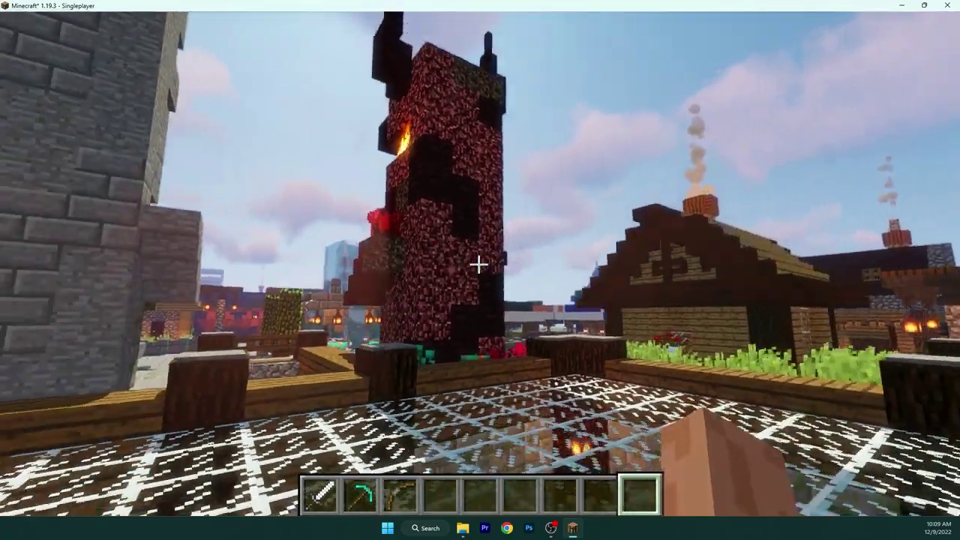
Check in the video settings' shader pack list that Sildur's Vibrant Shaders v1.41 Extreme is enabled, and return to the world.
key(Escape)
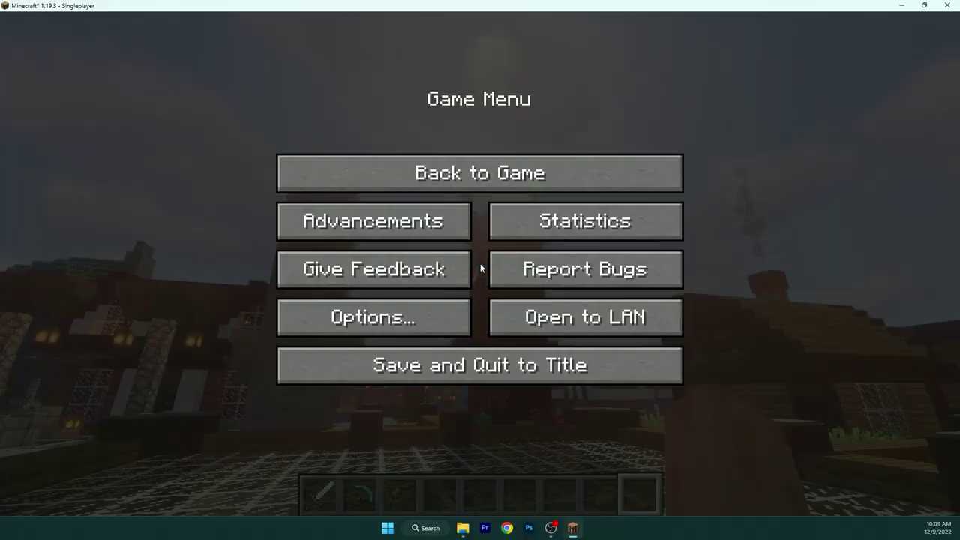
click(376, 323)
click(292, 251)
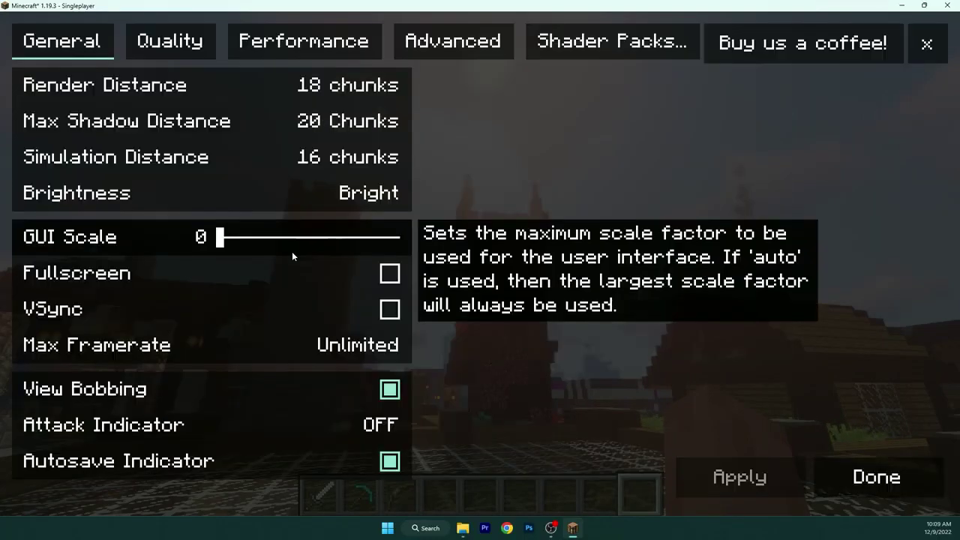
click(561, 45)
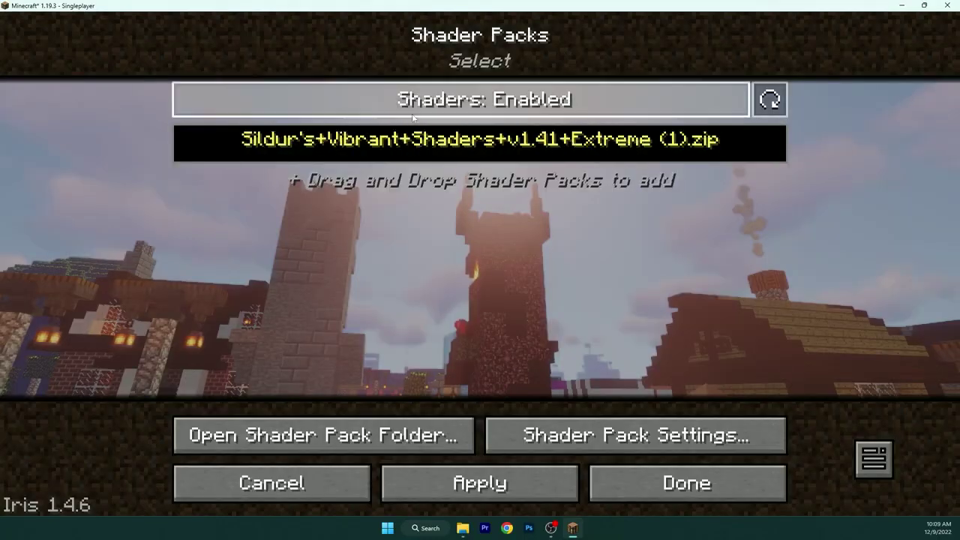
click(600, 497)
key(Escape)
key(Escape)
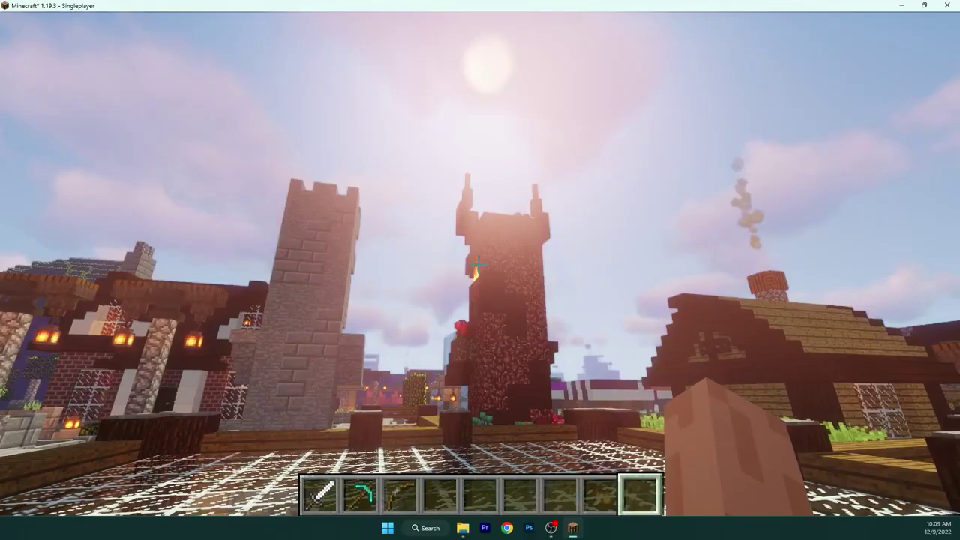
Walk from the glass platform past the fountain and along the stone path through the town to view the shaders.
key(w)
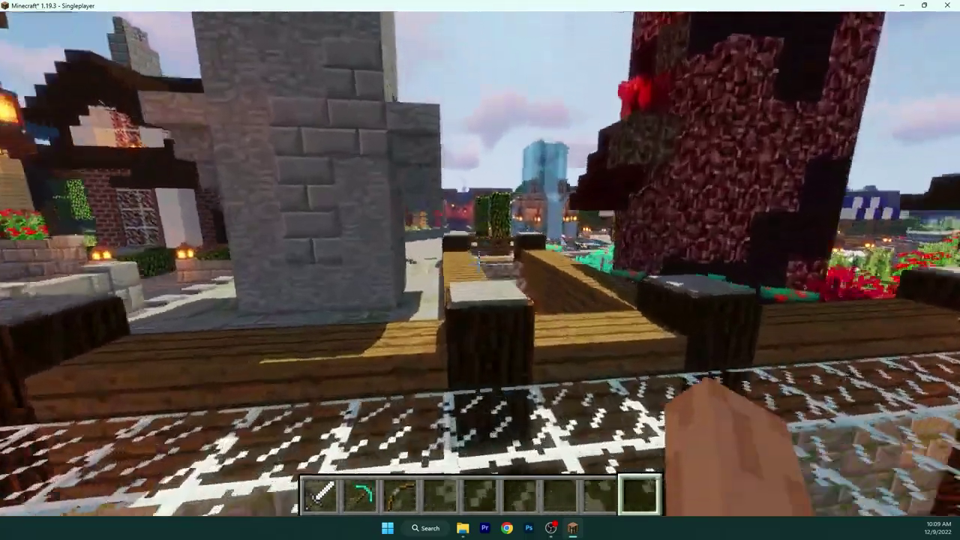
key(w)
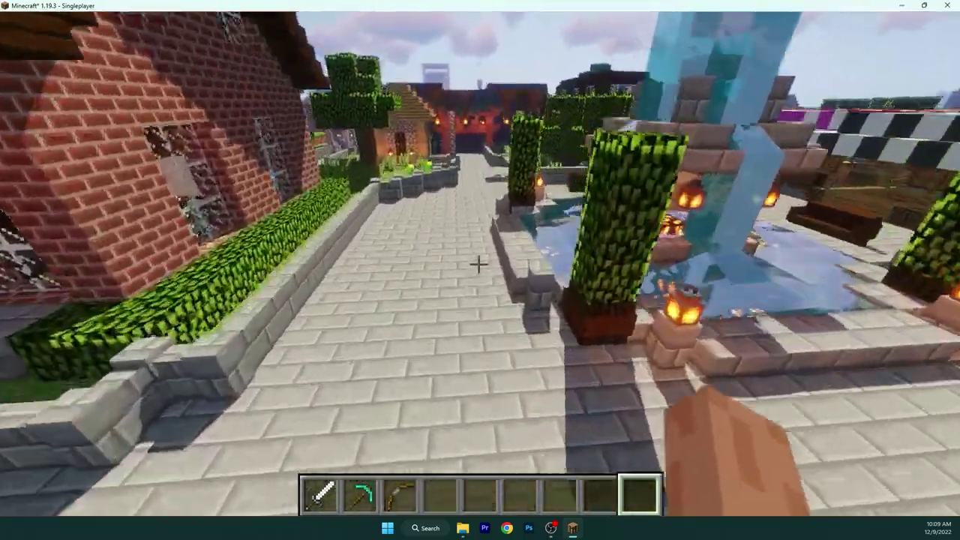
key(w)
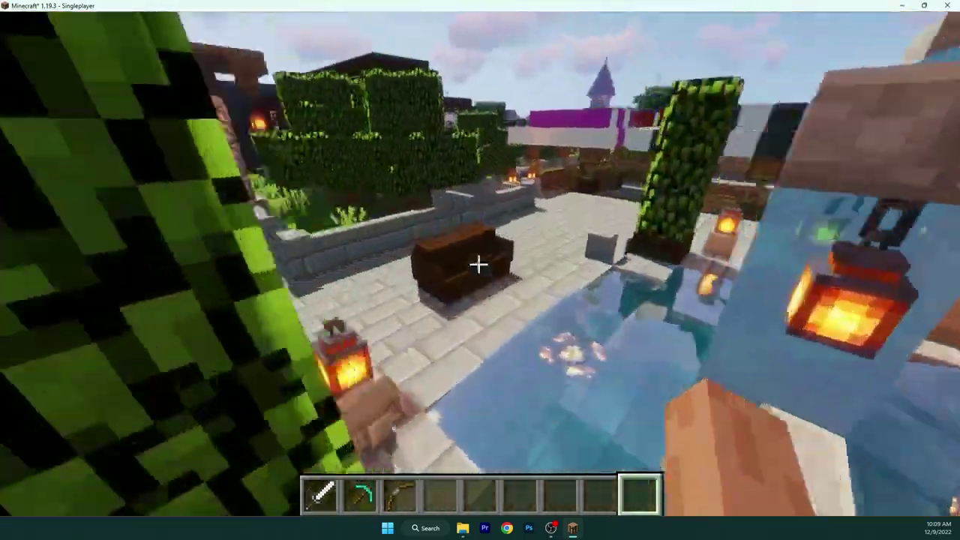
key(w)
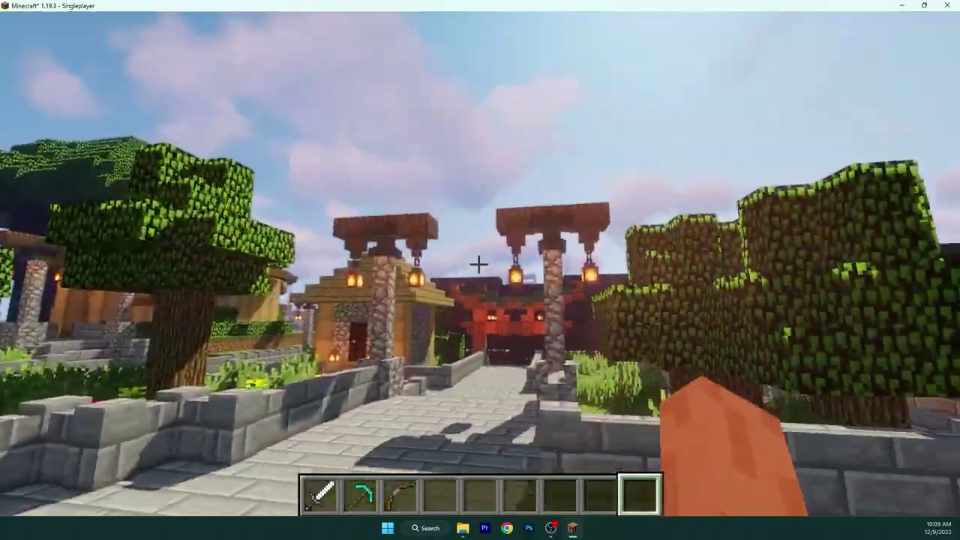
key(w)
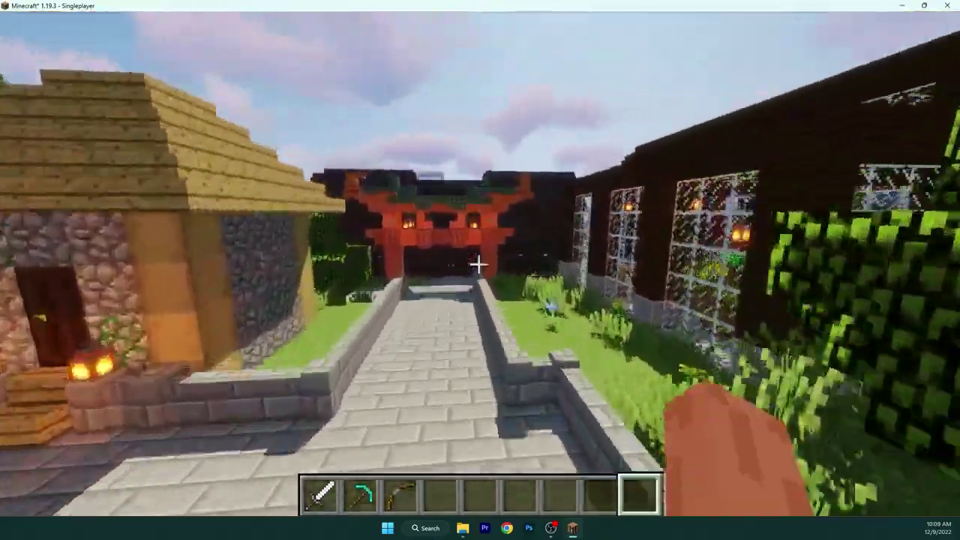
key(w)
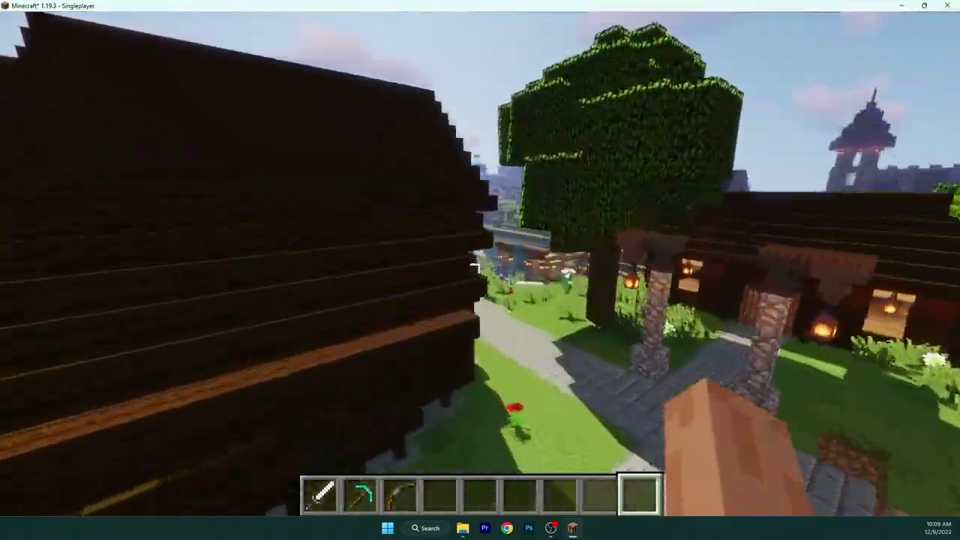
Continue past the stone stairs and the stream, between the flower-lined houses, to the open meadow to examine water and shadows.
key(w)
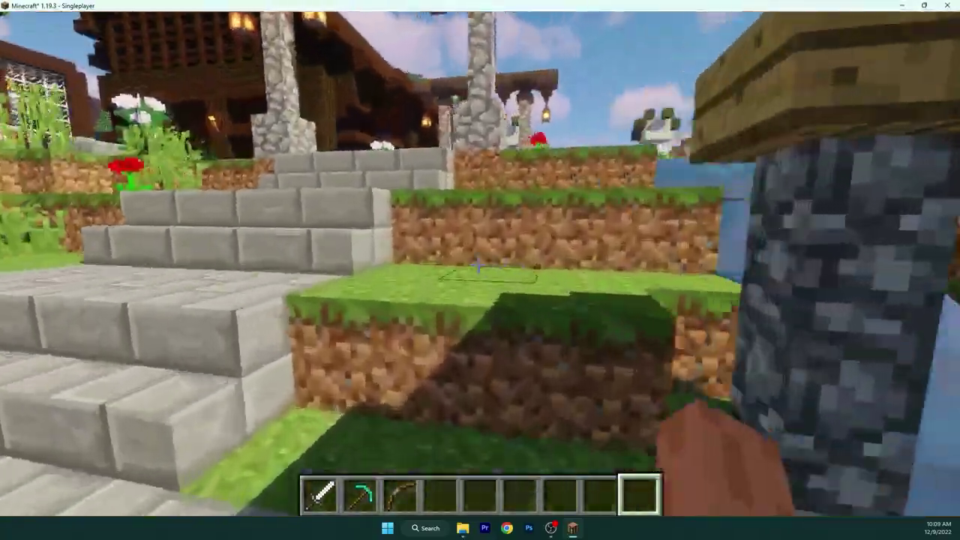
key(w)
key(w)
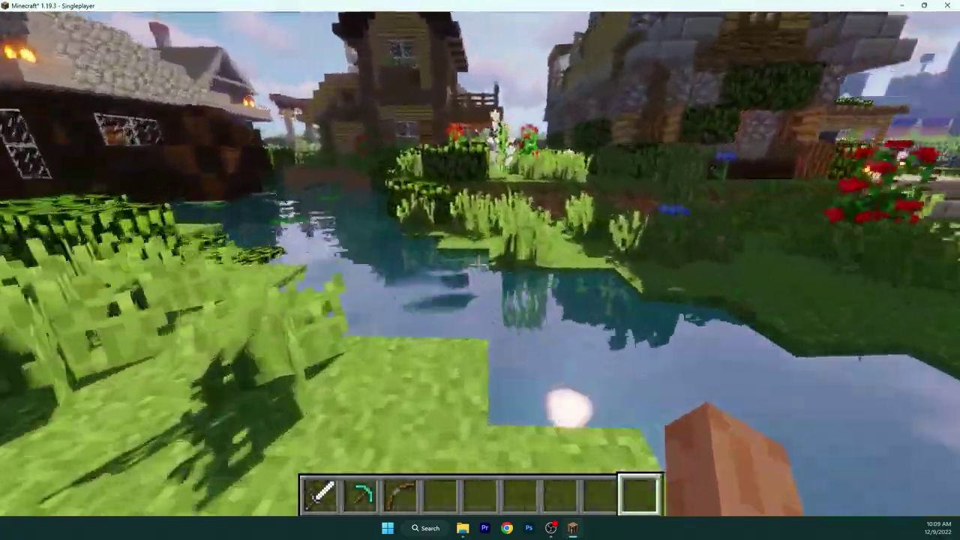
key(w)
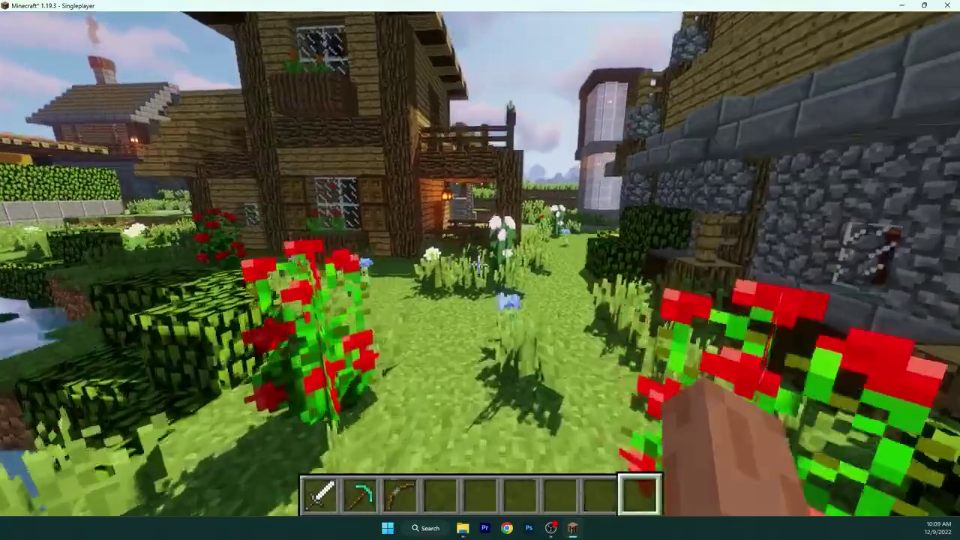
key(w)
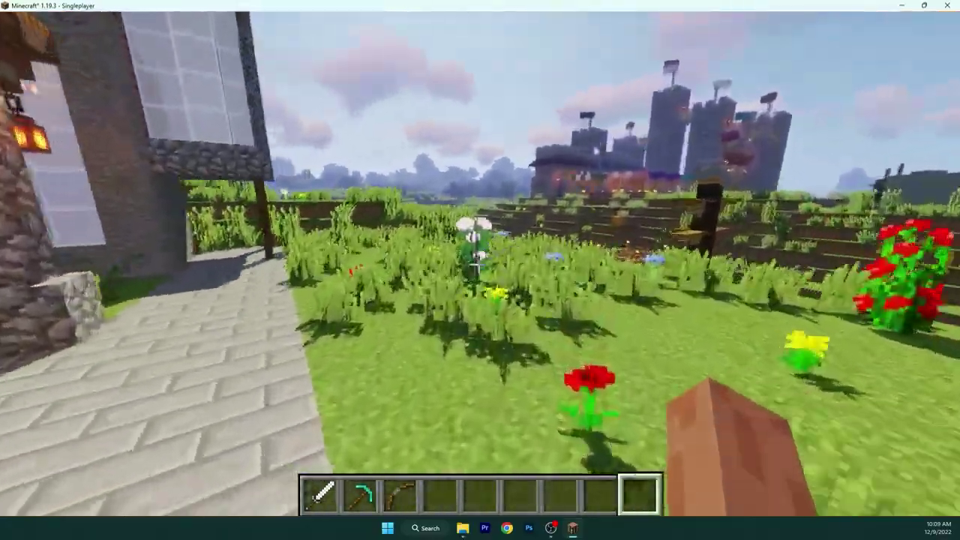
Cross the grassy meadow to the river and board the wooden boat moored there to inspect the grass and water.
key(w)
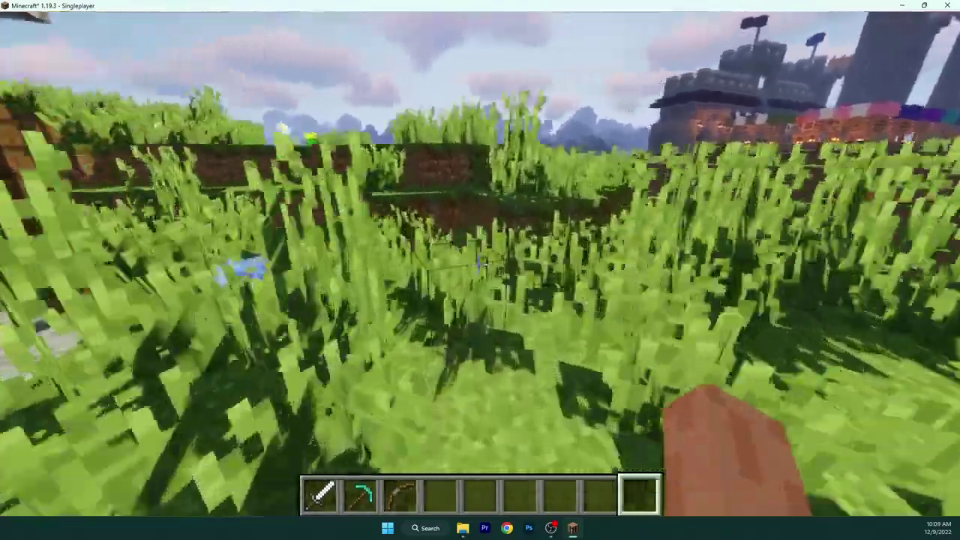
key(w)
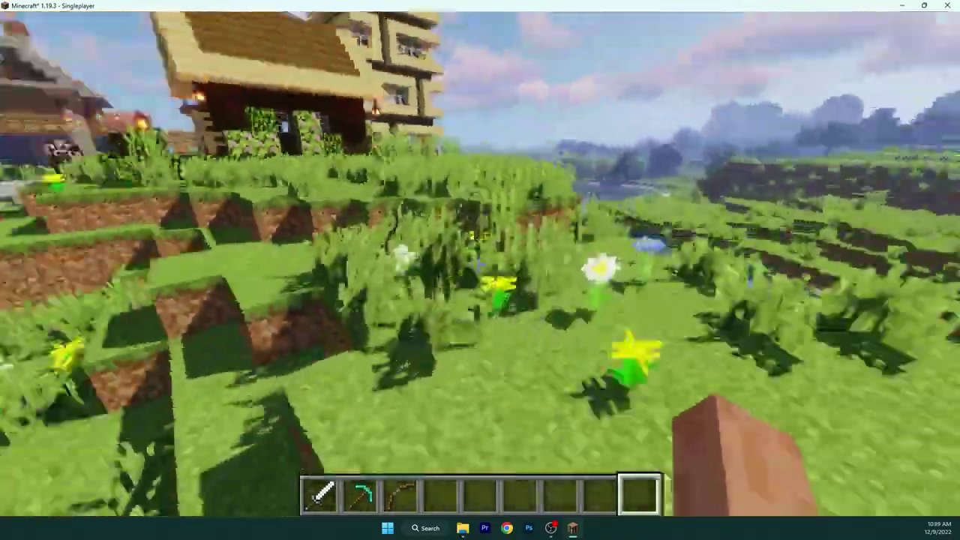
key(w)
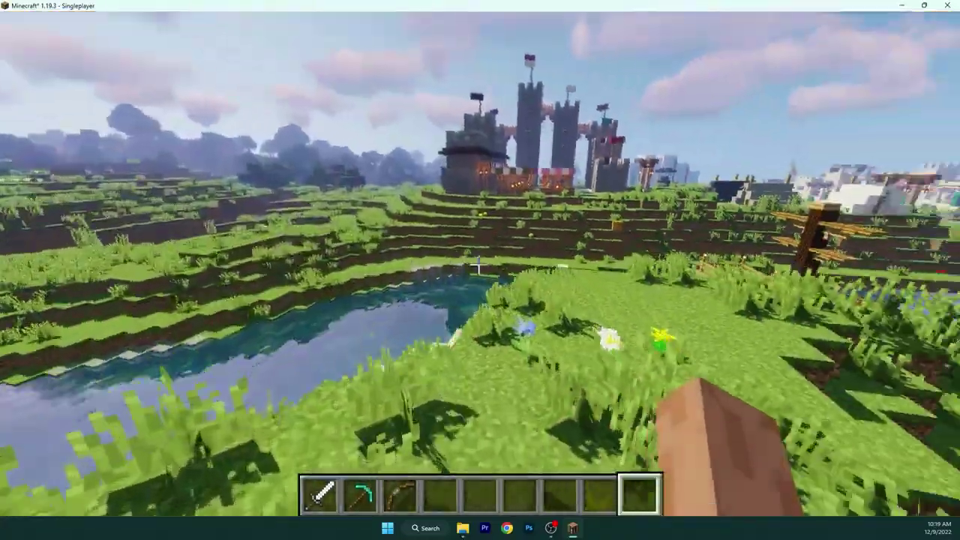
key(w)
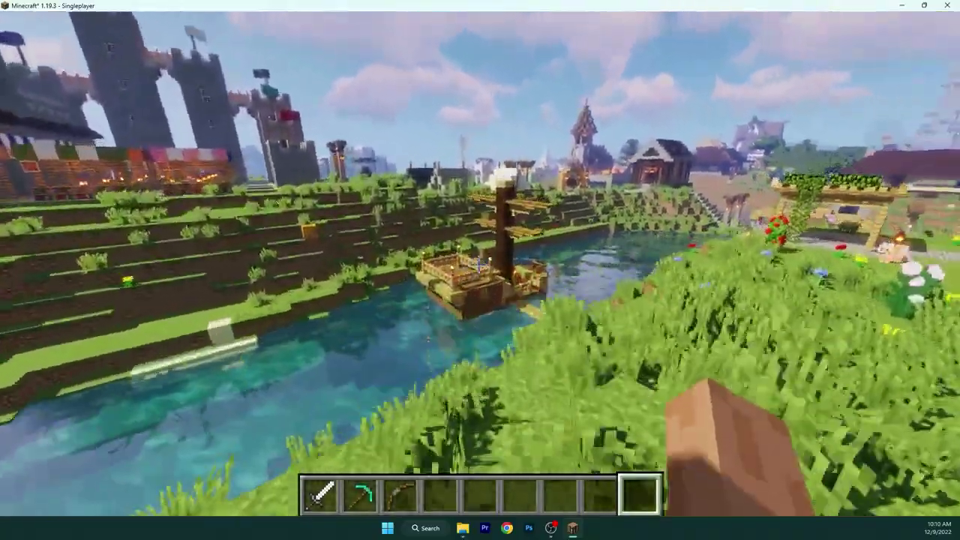
key(w)
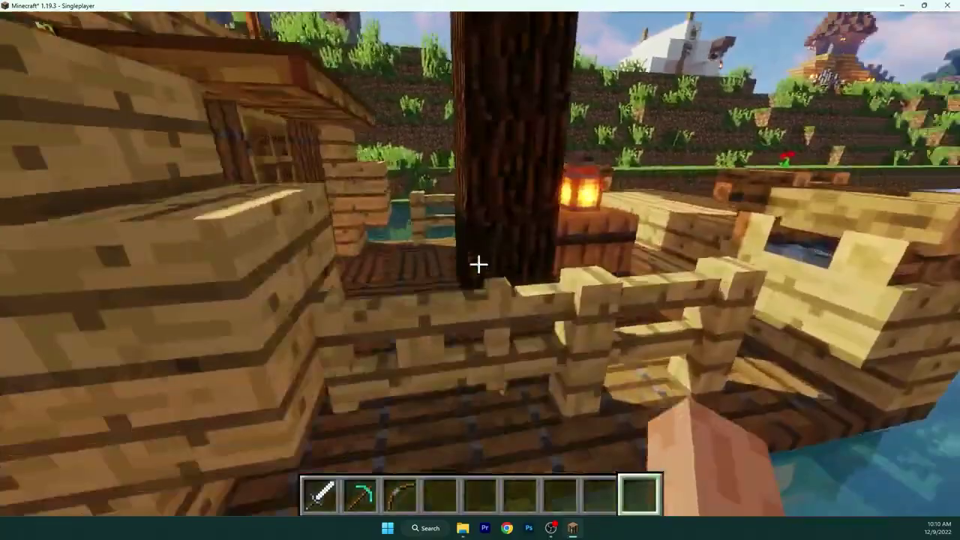
Cross the river and fly past the castle to look down into the fire inside the green-topped tower.
key(w)
key(w)
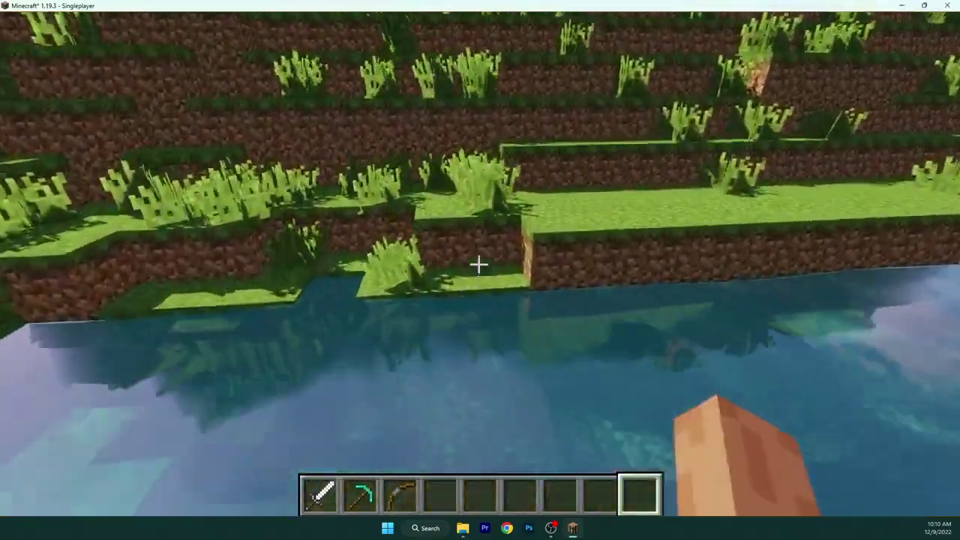
key(w)
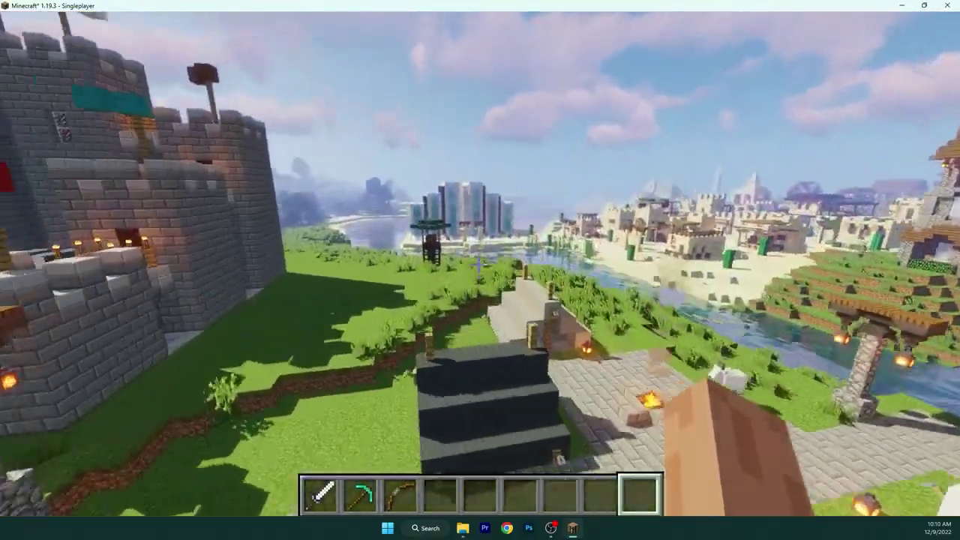
key(w)
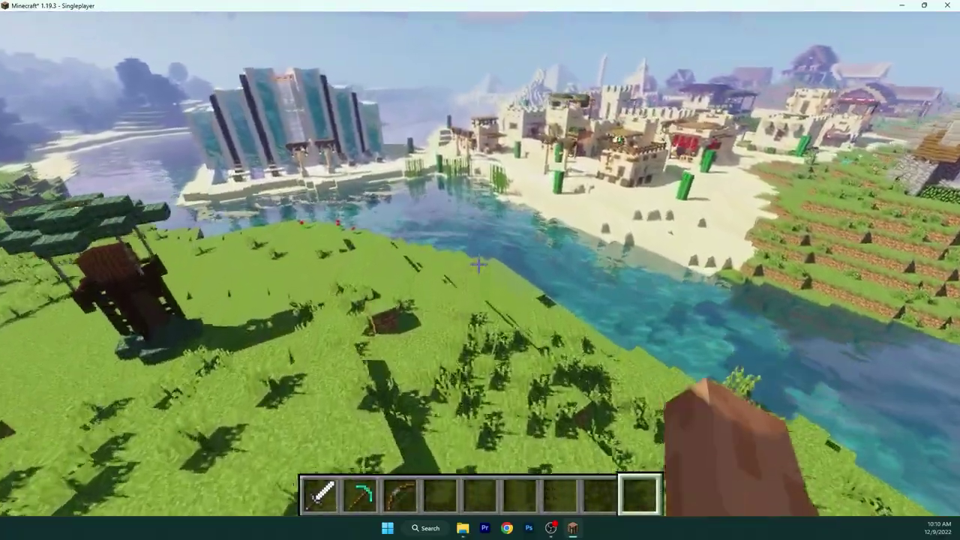
key(w)
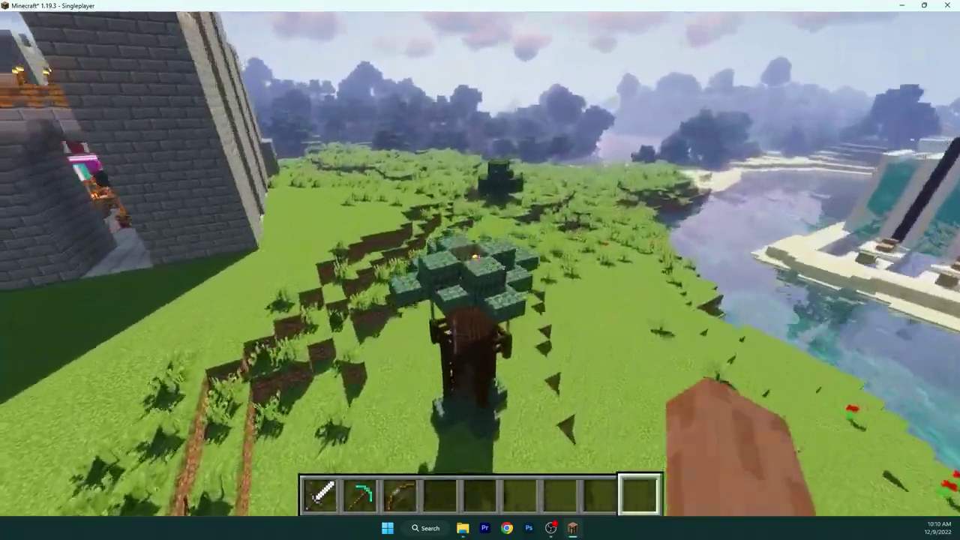
key(w)
key(shift)
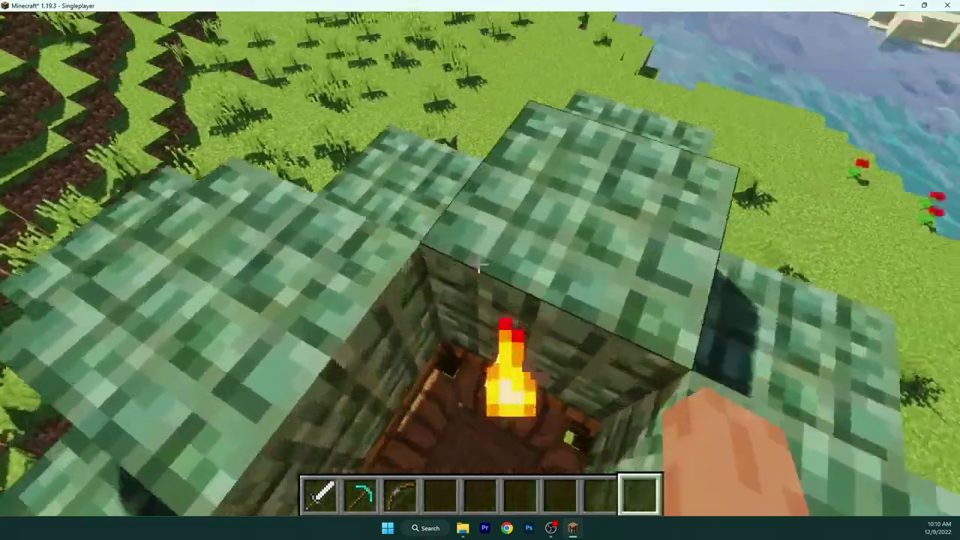